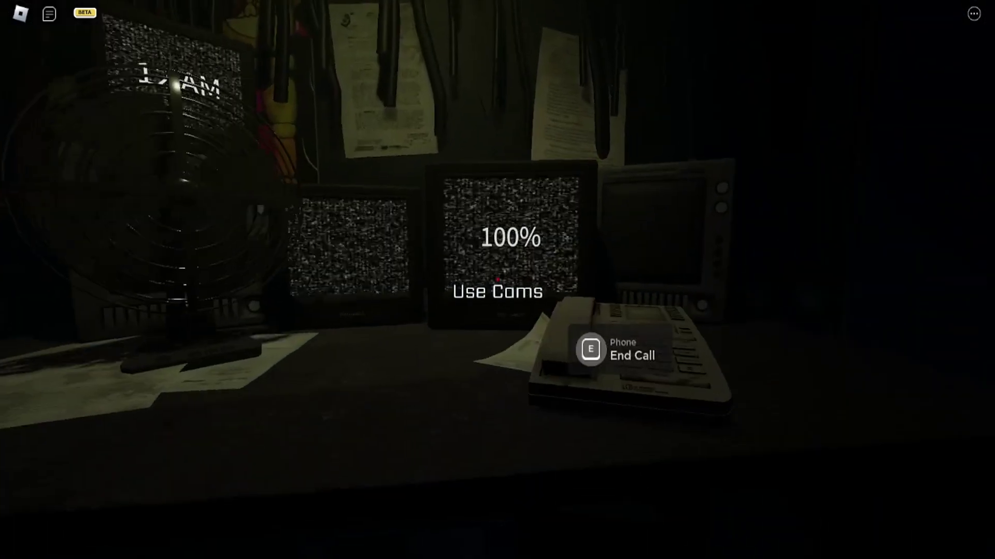
Step: Hang up the phone call, then open and close the security camera feed
key(s)
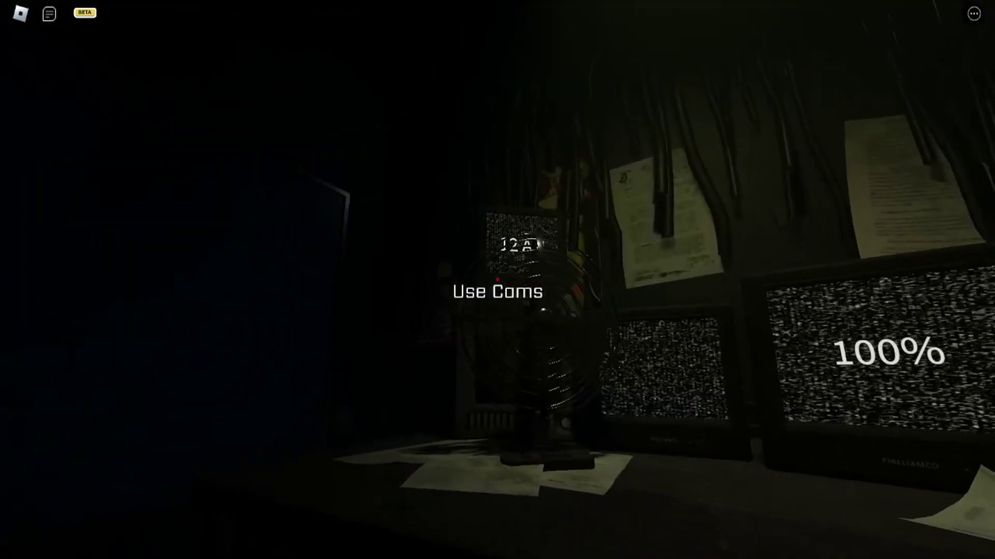
key(e)
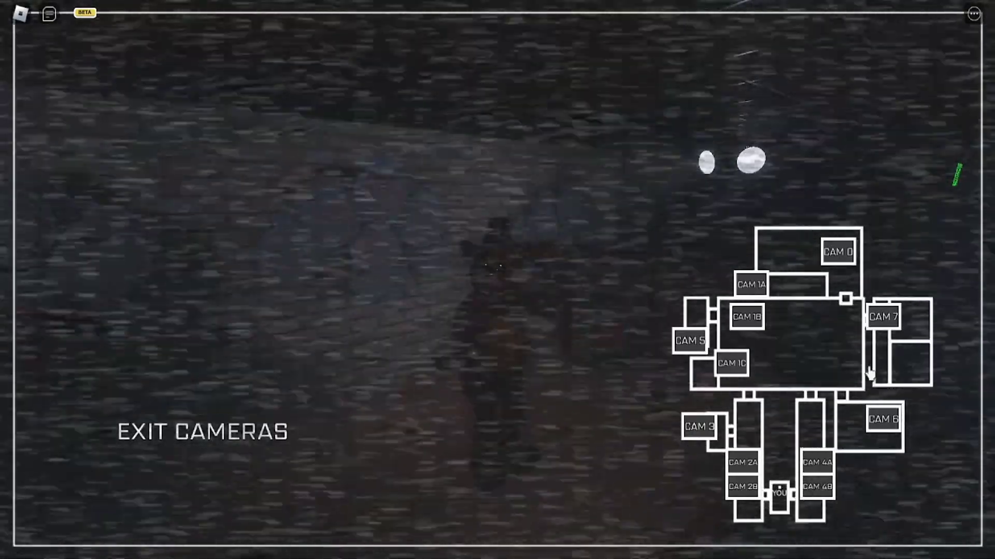
key(e)
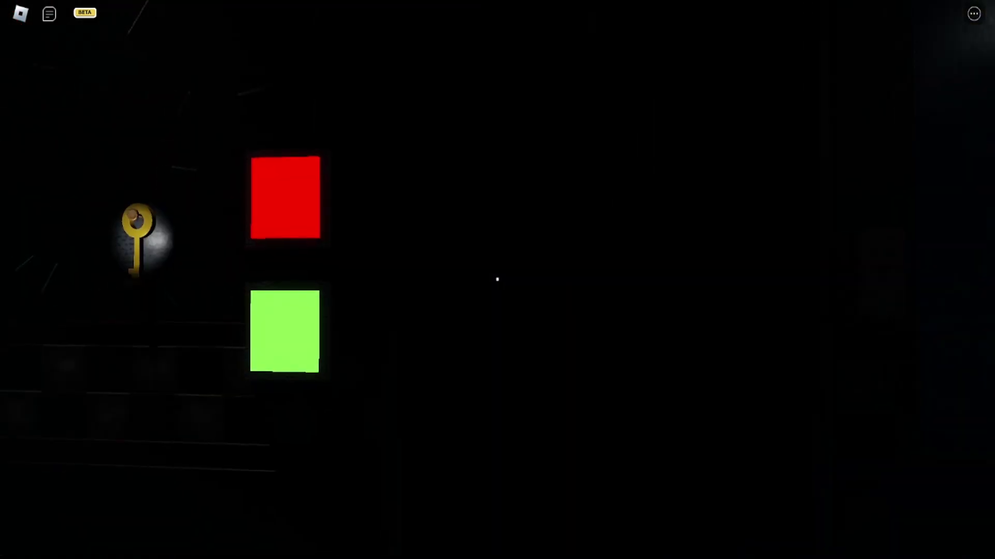
Step: Turn on the light to check the hallway outside the office
click(496, 280)
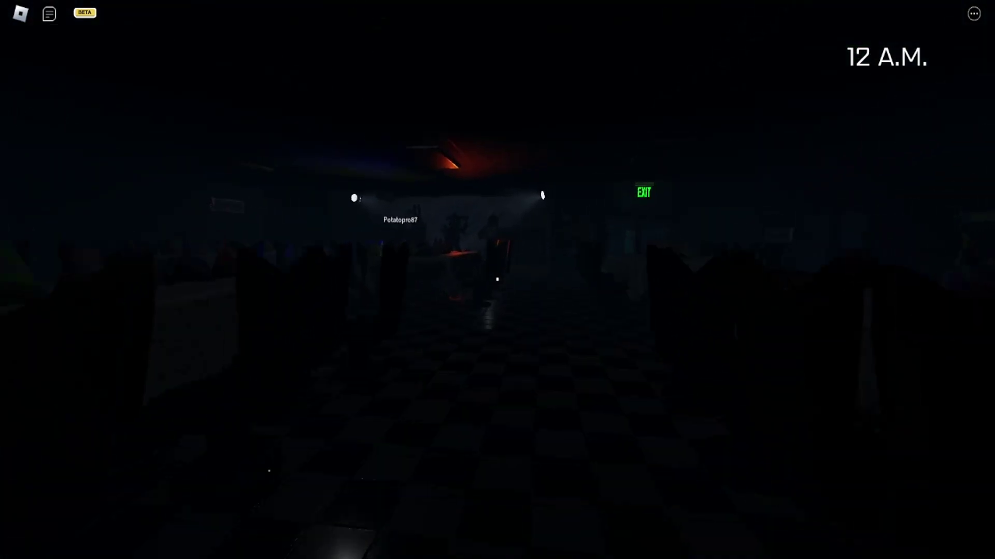
Step: Walk forward into the dining area toward the animatronics
key(w)
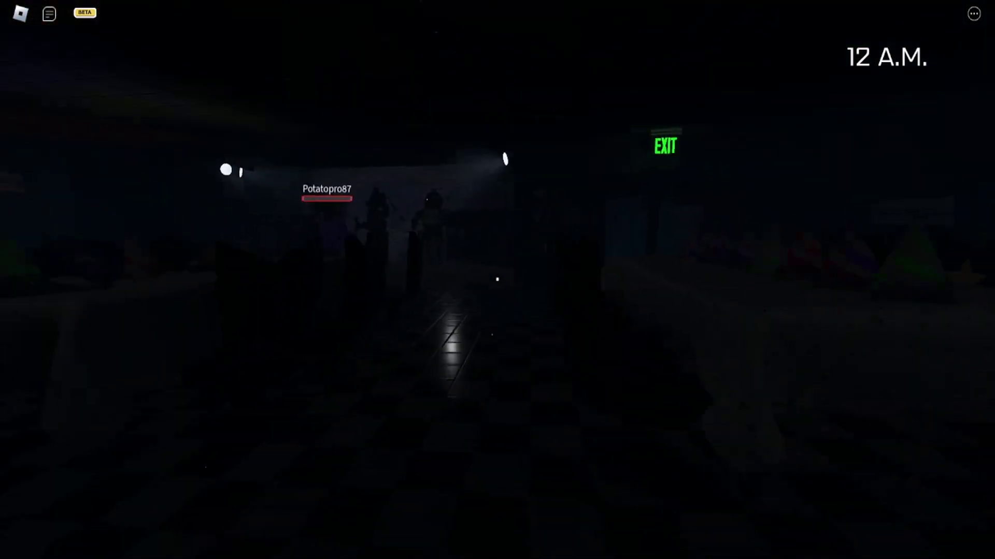
key(w)
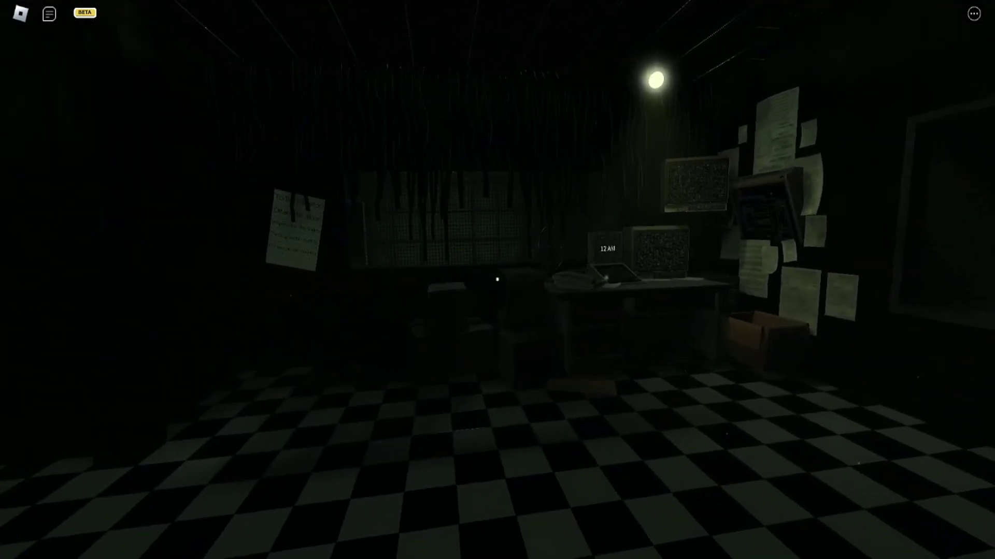
Step: Walk to the office desk, view the security cameras, then enter the checkered room
key(w)
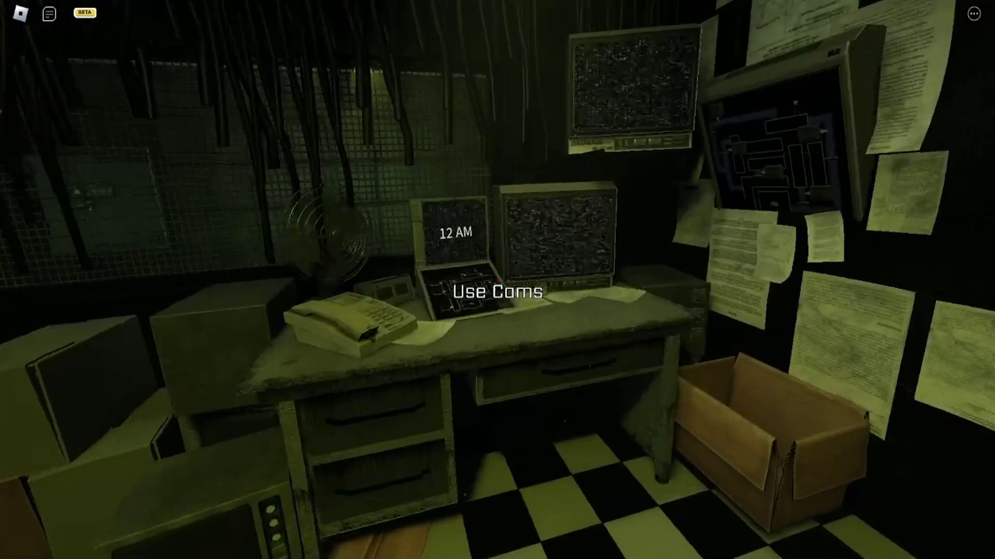
click(497, 280)
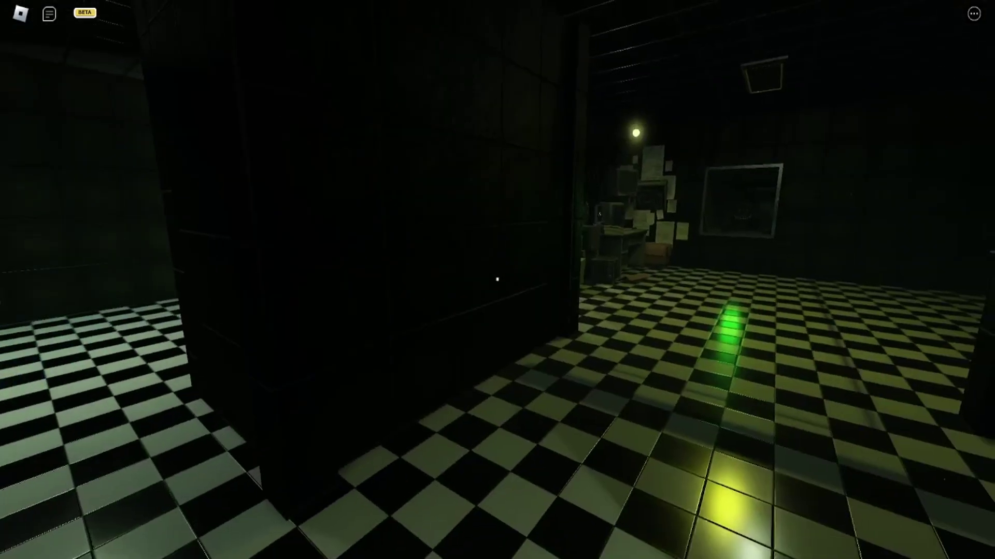
scroll(497, 280, up, 5)
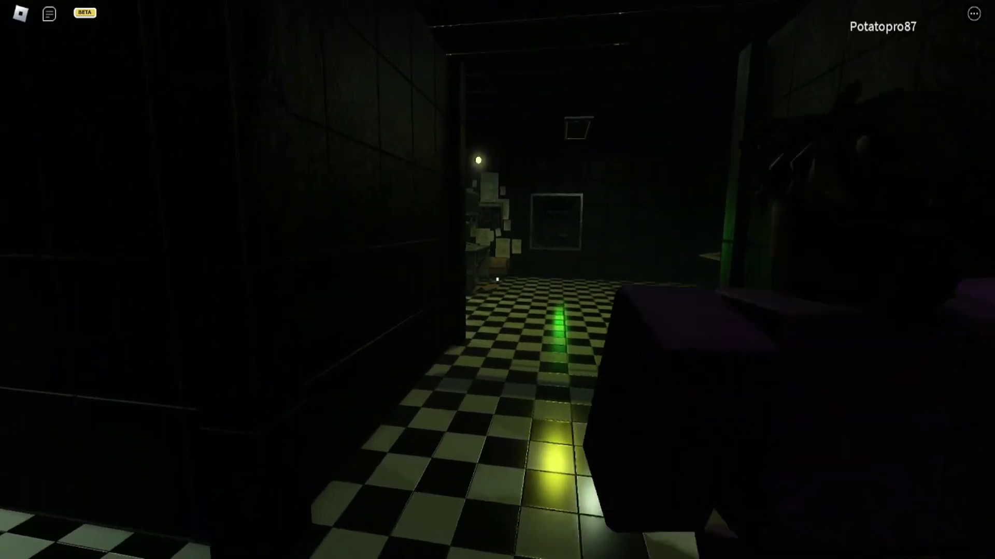
scroll(497, 279, down, 5)
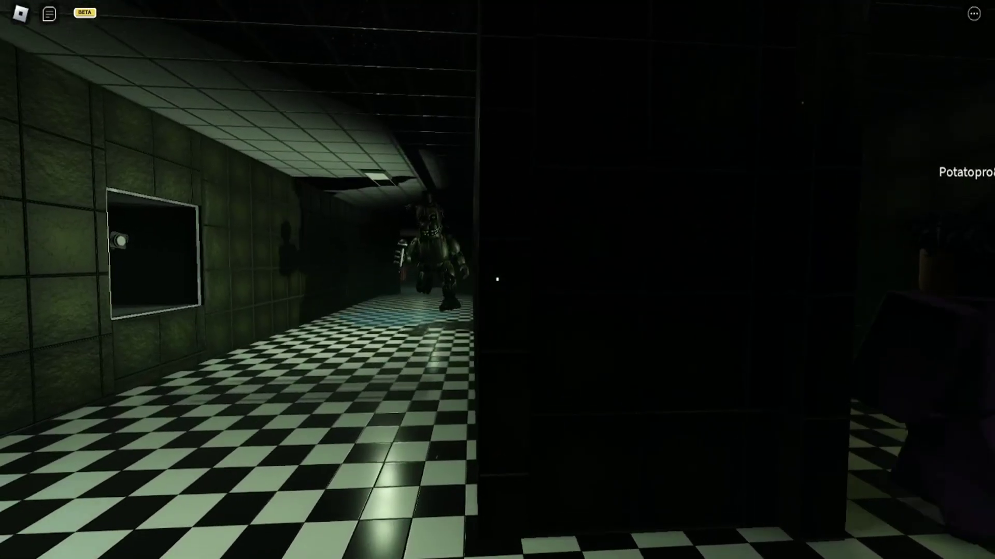
scroll(497, 279, down, 3)
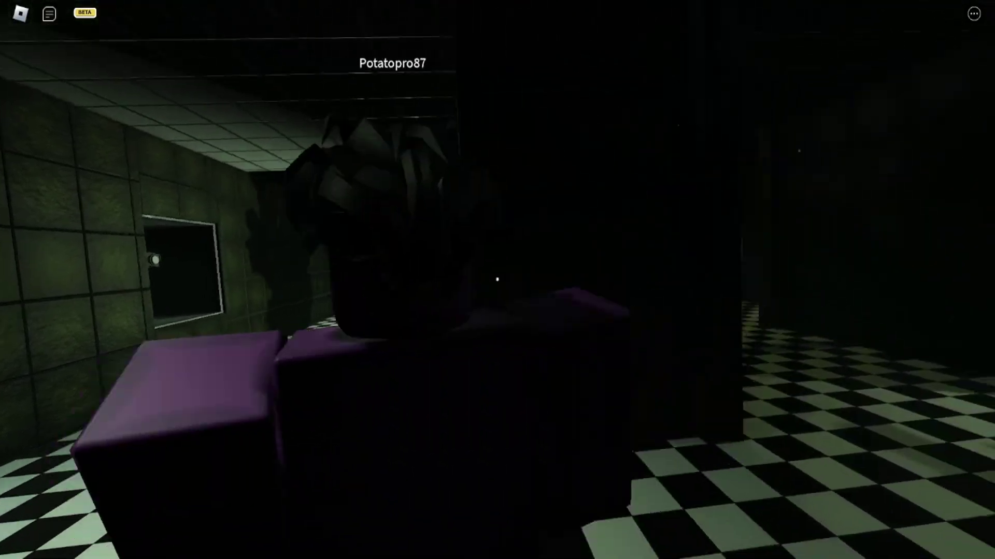
scroll(497, 279, down, 2)
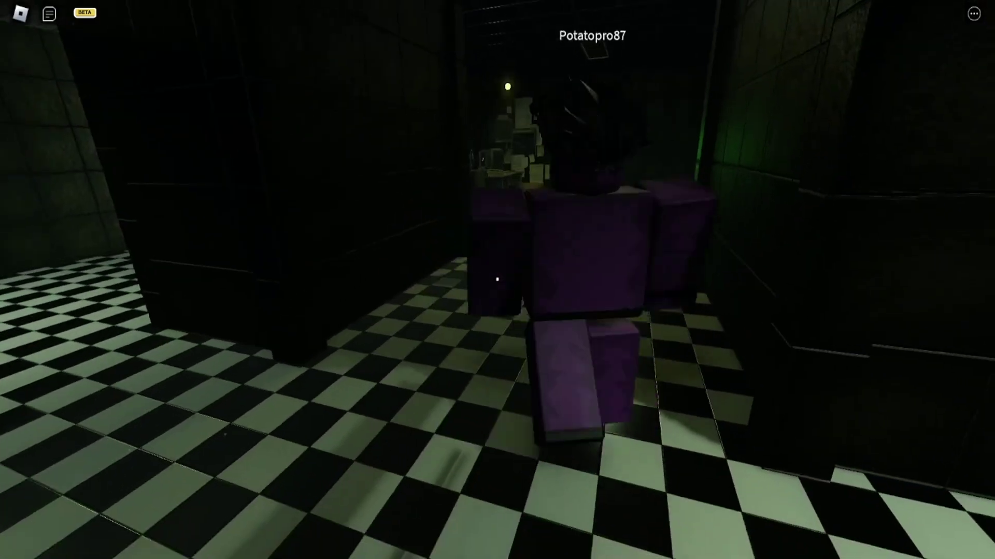
key(w)
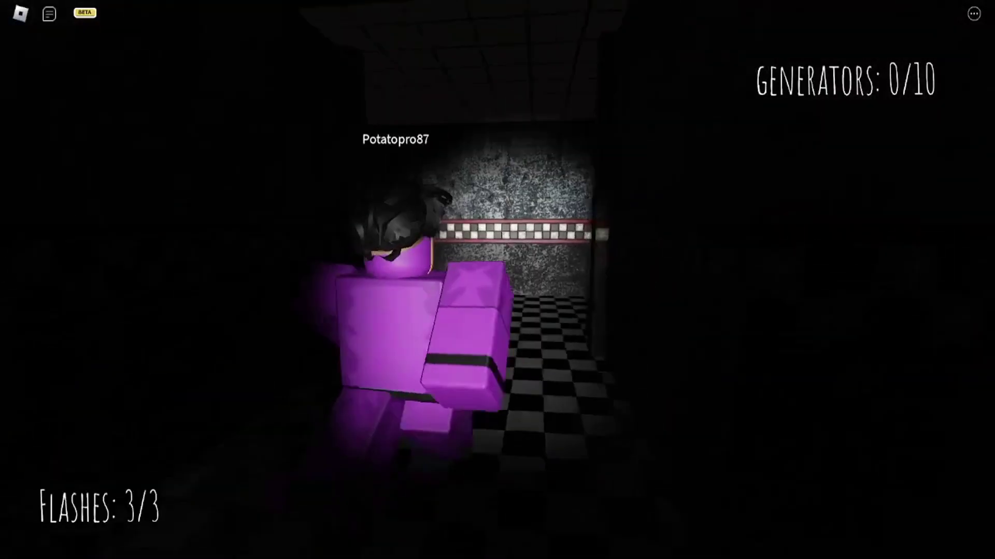
Step: Run down the corridors, across the party room and toward the red locker
key(w)
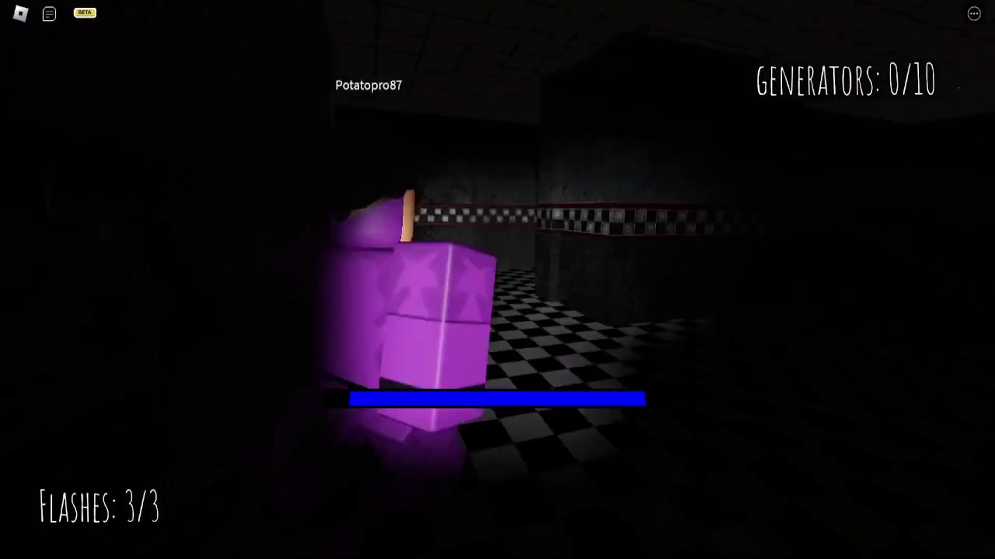
key(w)
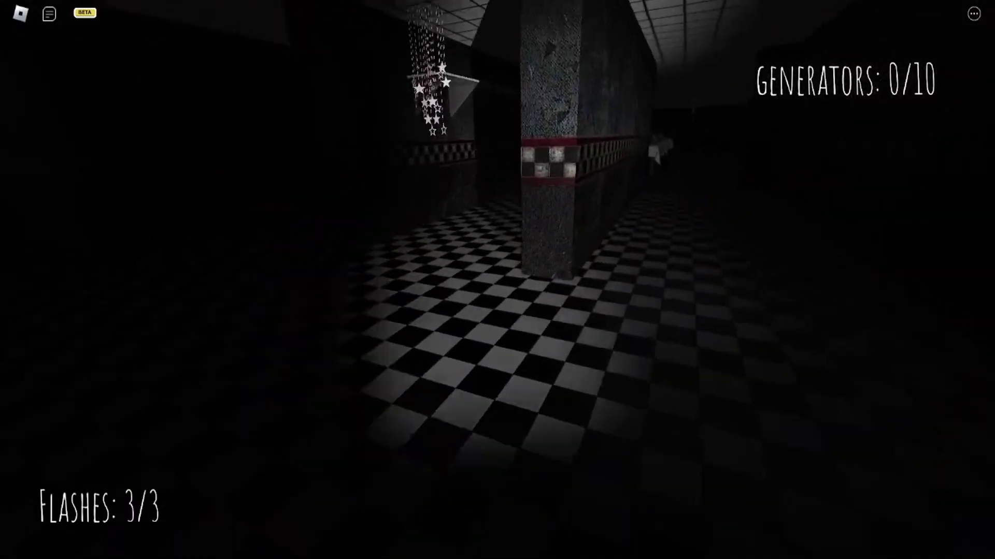
key(w)
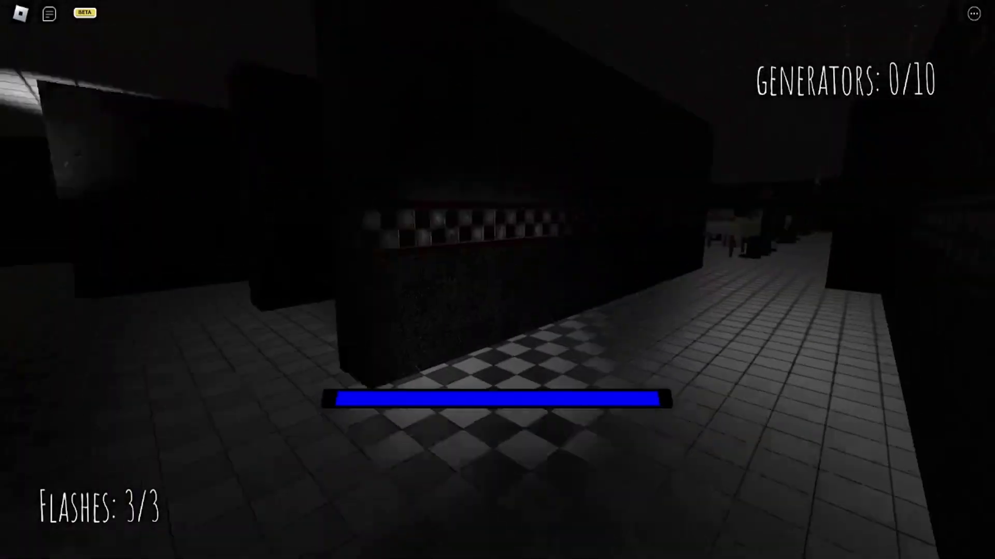
key(w)
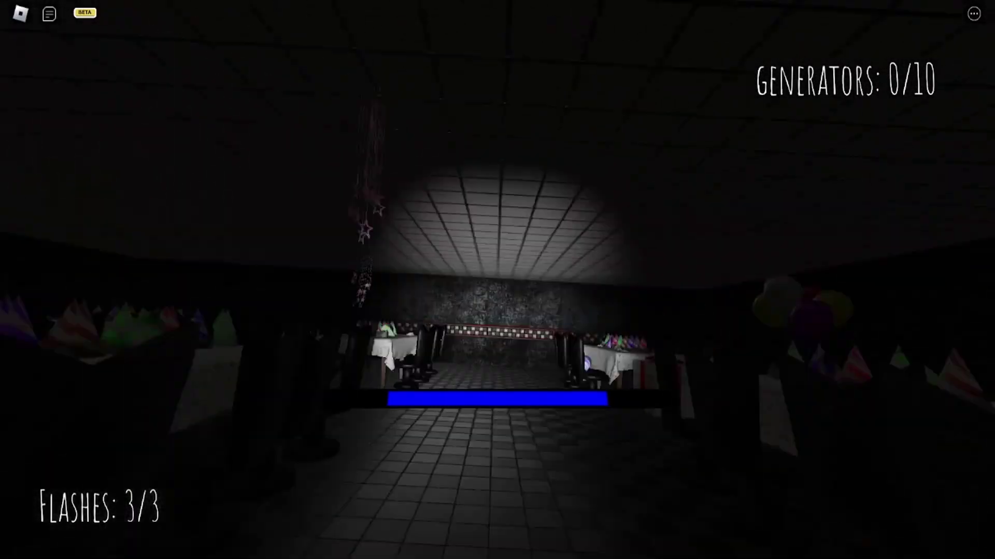
key(w)
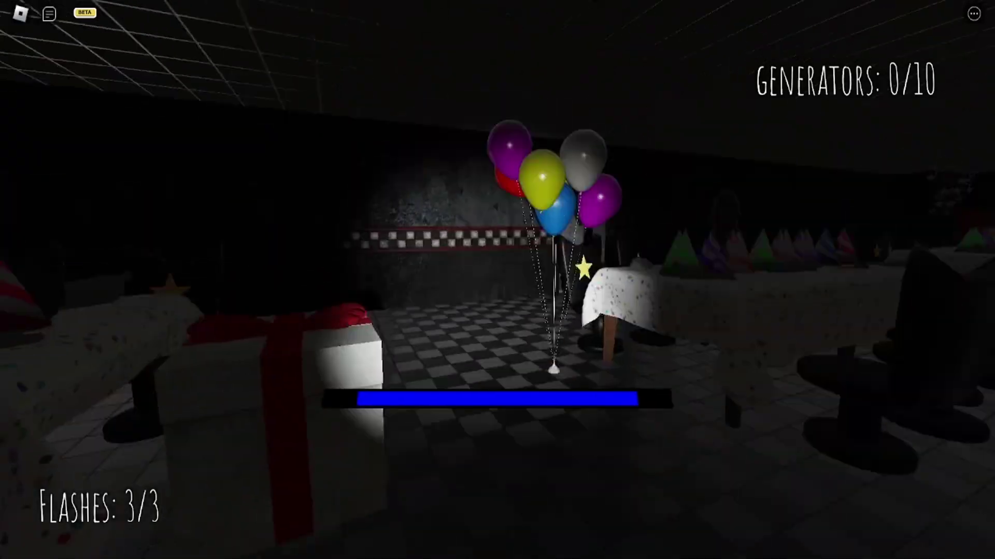
key(w)
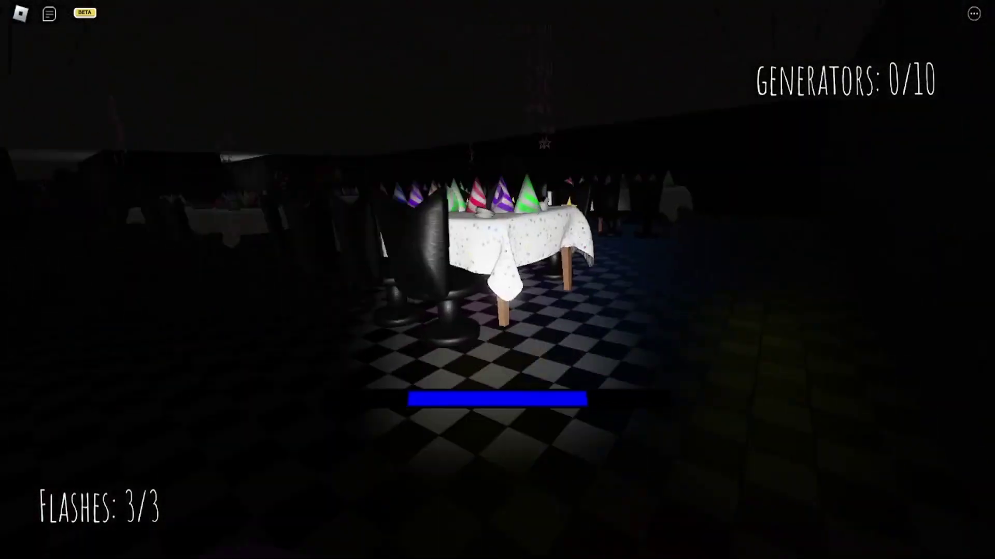
key(w)
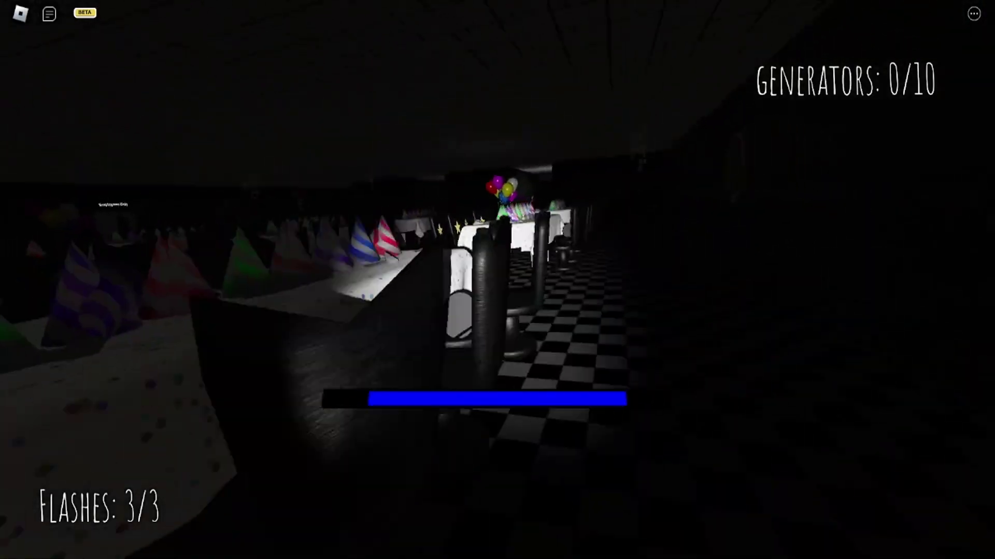
key(w)
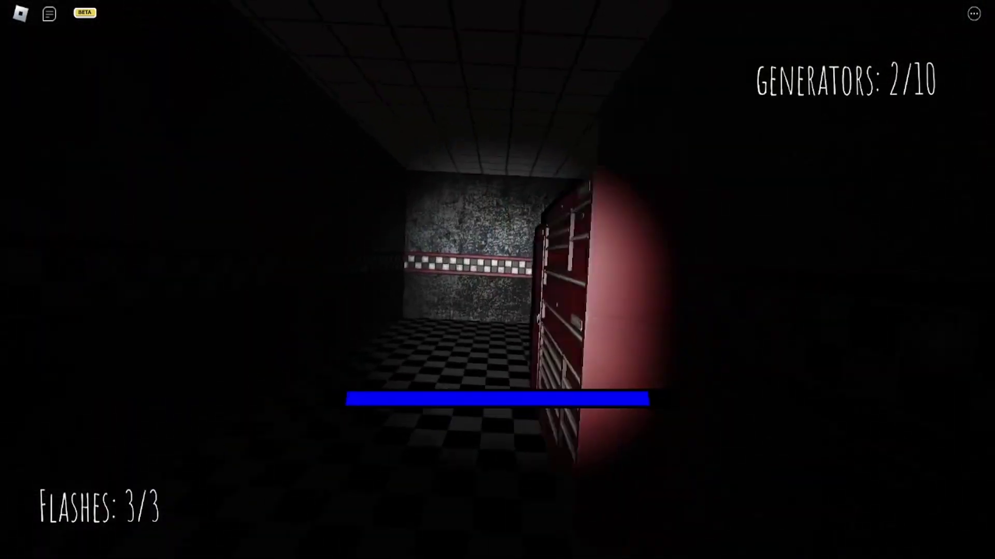
key(w)
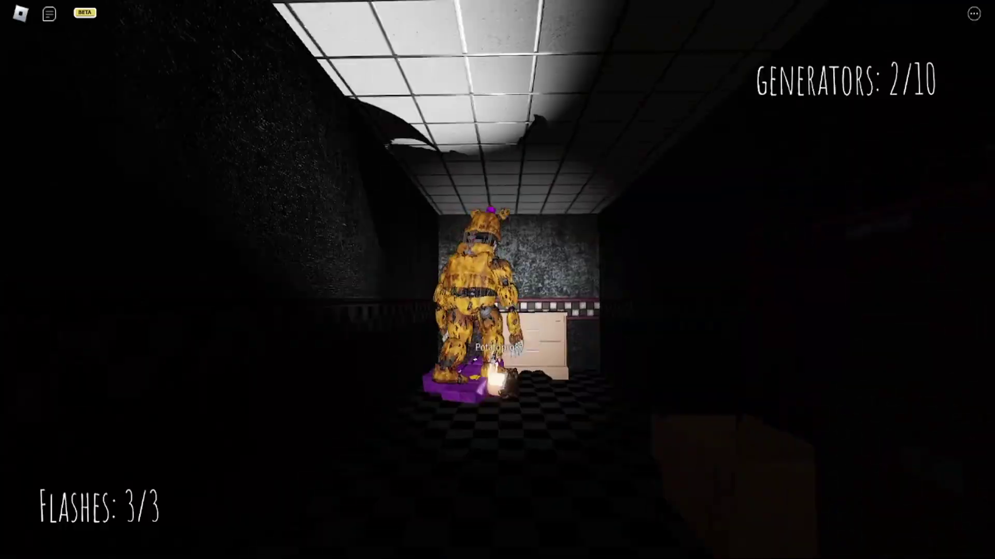
Step: Sprint down the hallway, using all three flashes on the animatronic
key(f)
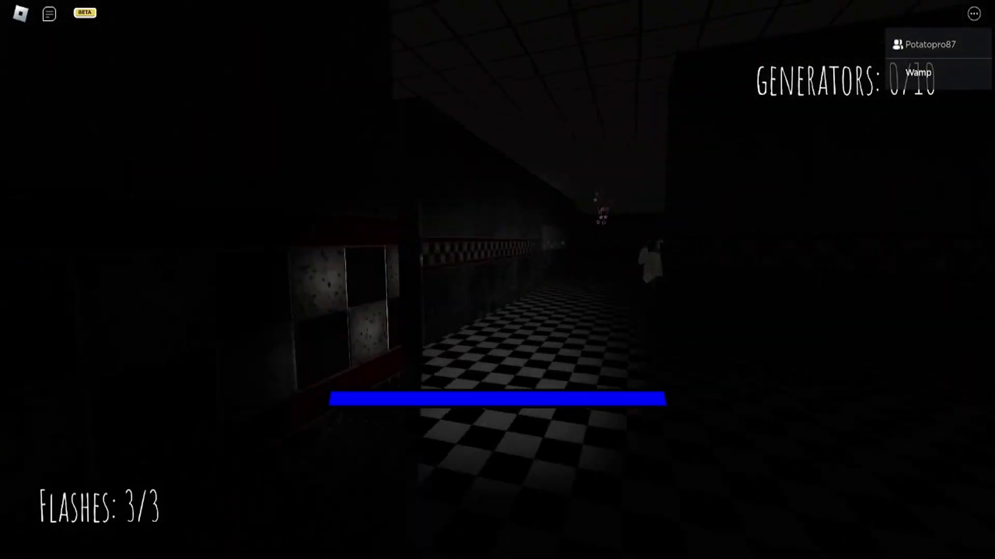
key(shift+w)
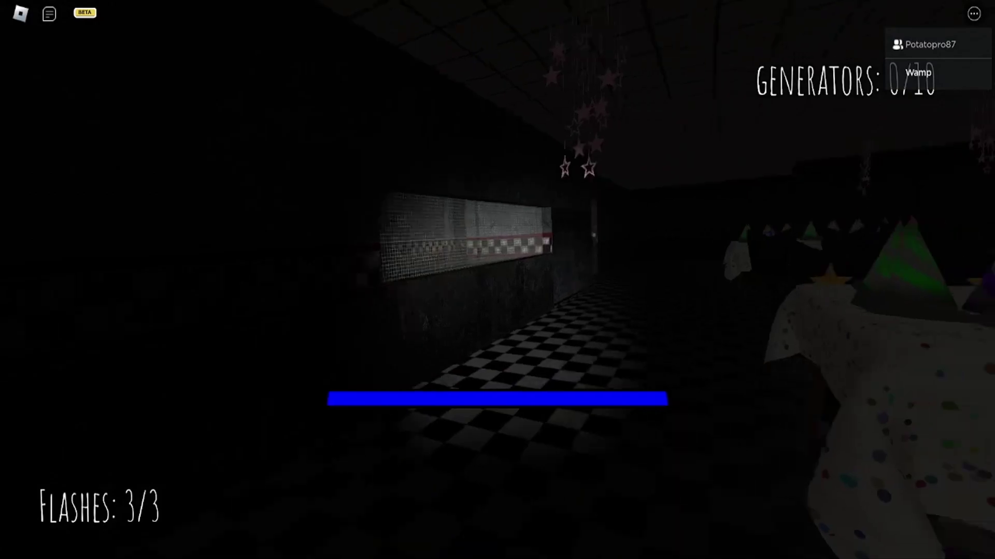
key(f)
key(f)
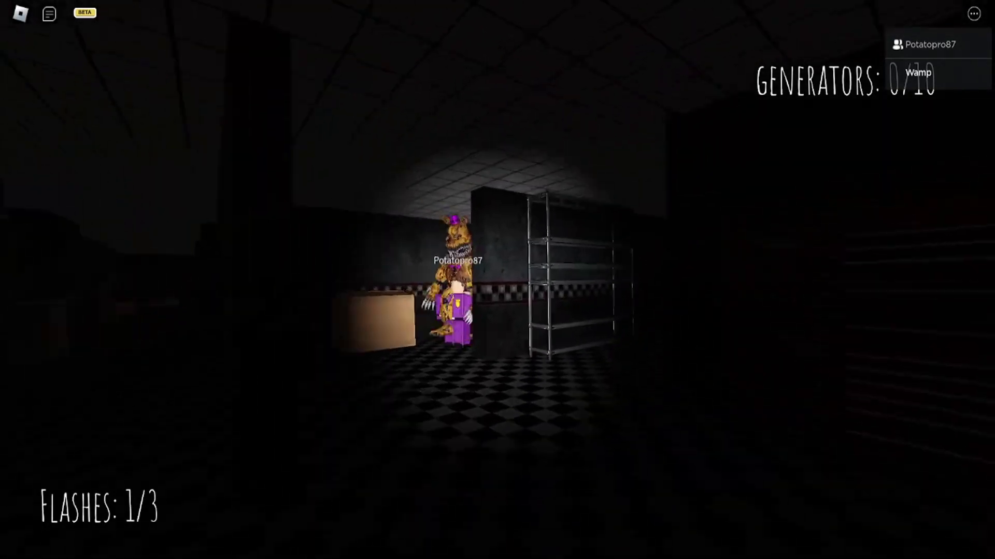
key(f)
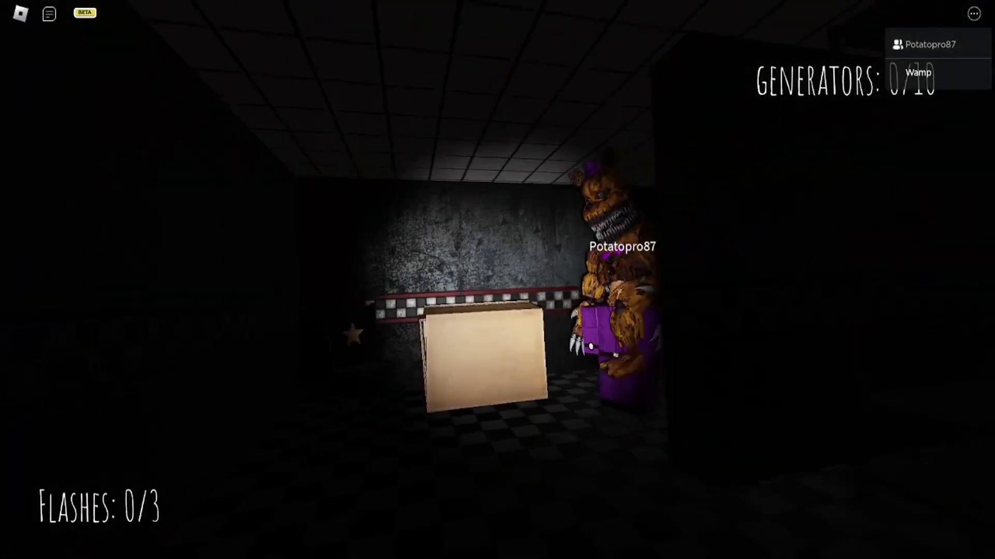
Step: Walk past the red toolbox and cardboard box toward the metal door
key(w)
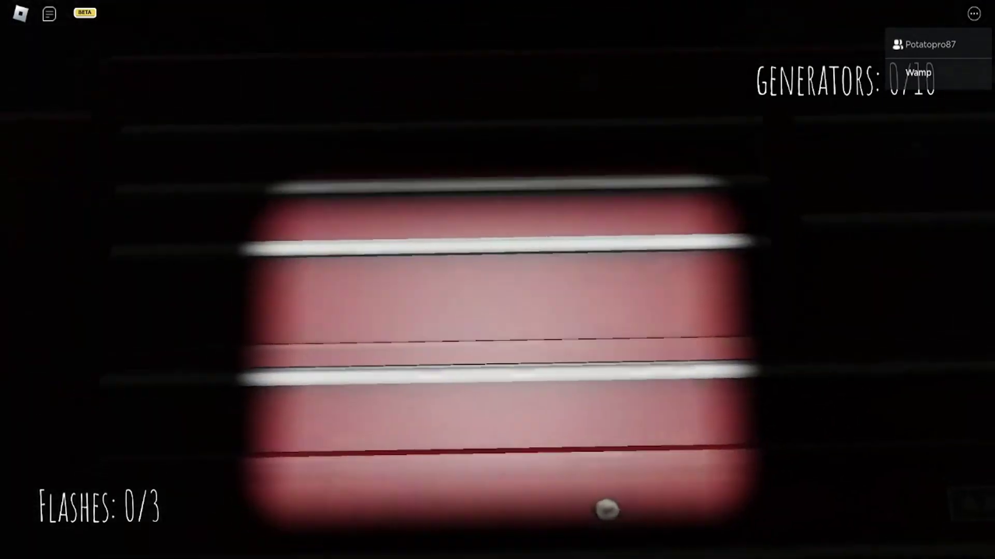
key(s)
key(w)
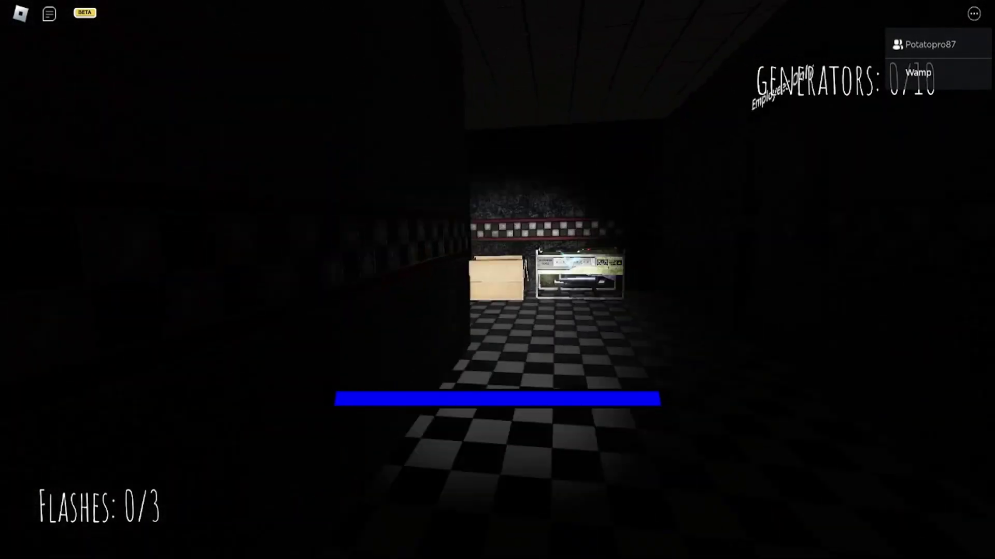
key(w)
key(w)
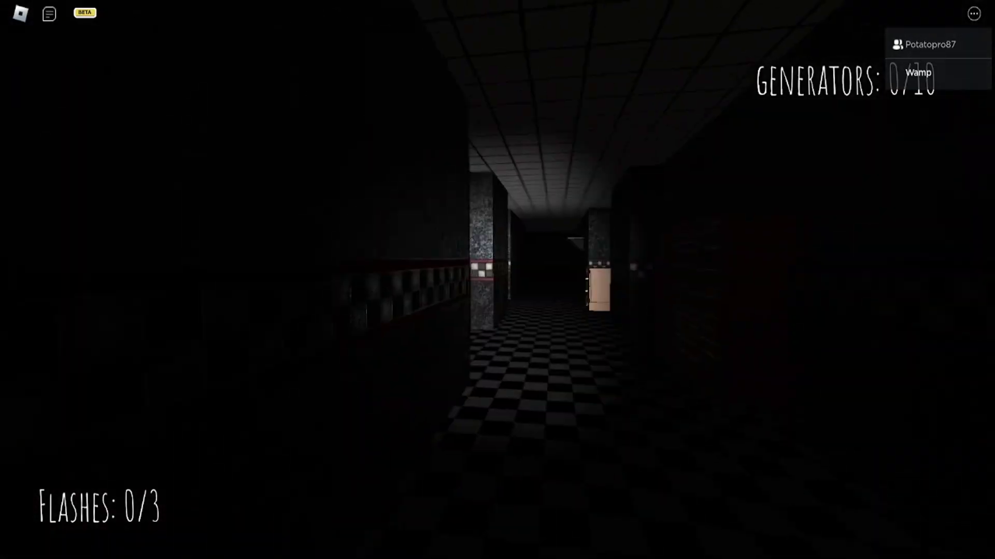
key(w)
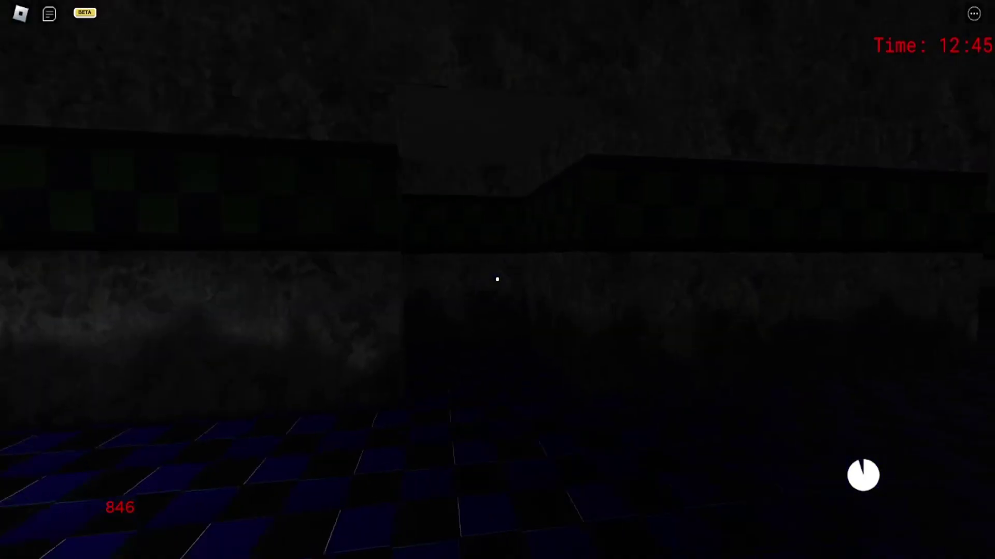
Step: Walk through the party room past the striped tables to the wall keypad
key(w)
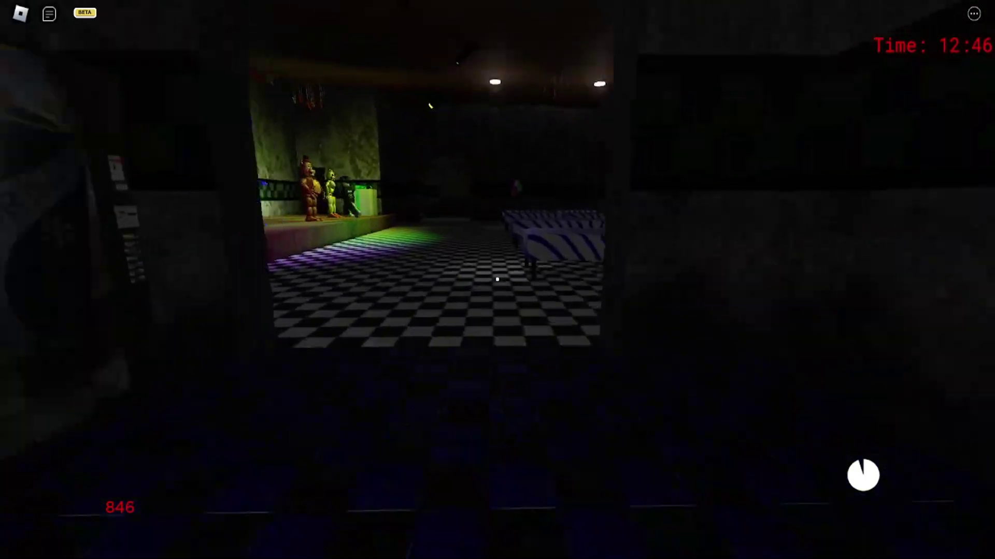
key(w)
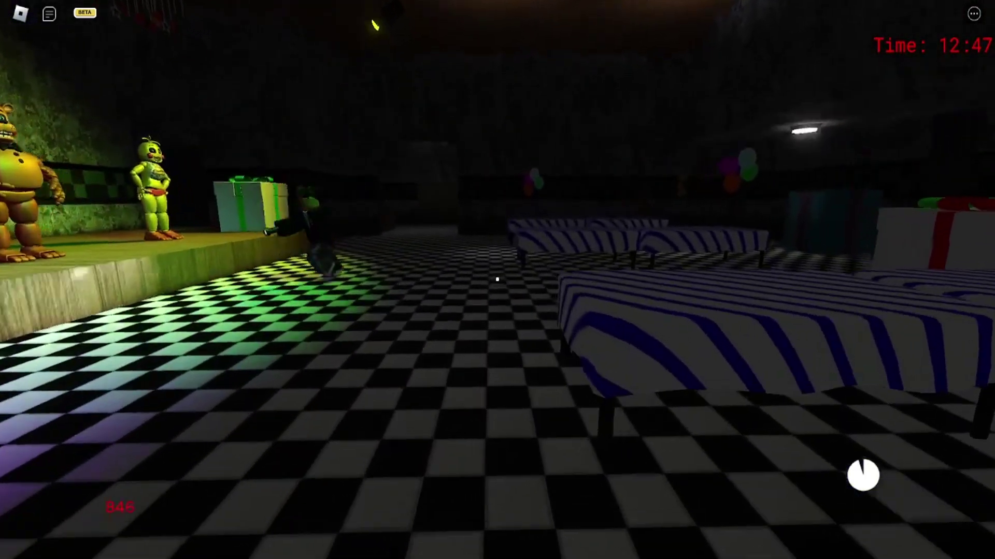
key(w)
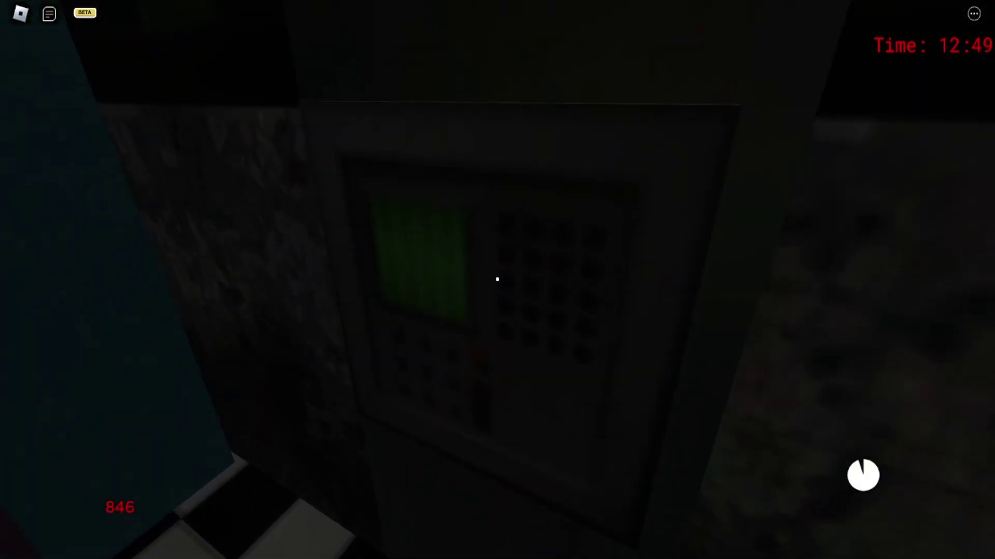
key(s)
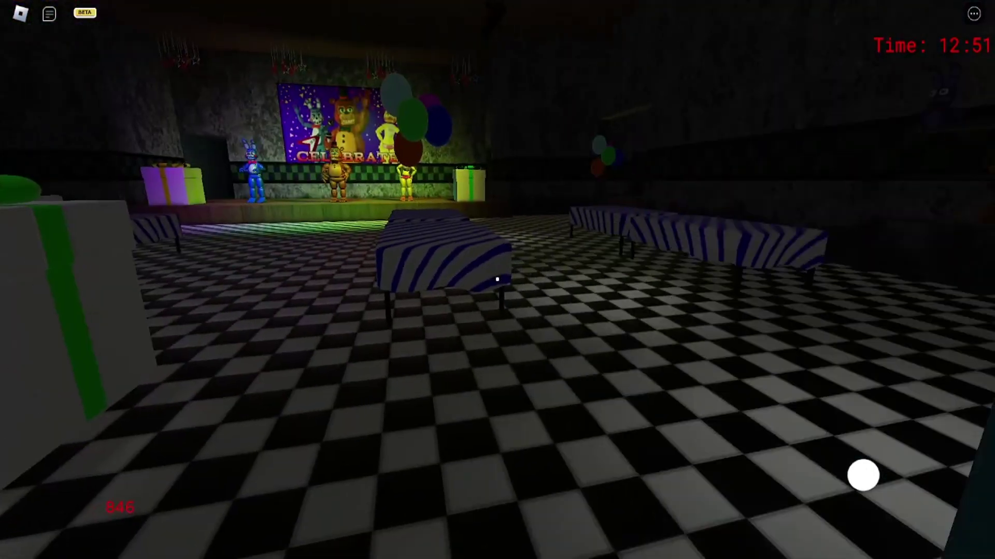
Step: Circle the stage and the gift box, looking along the stage
key(w)
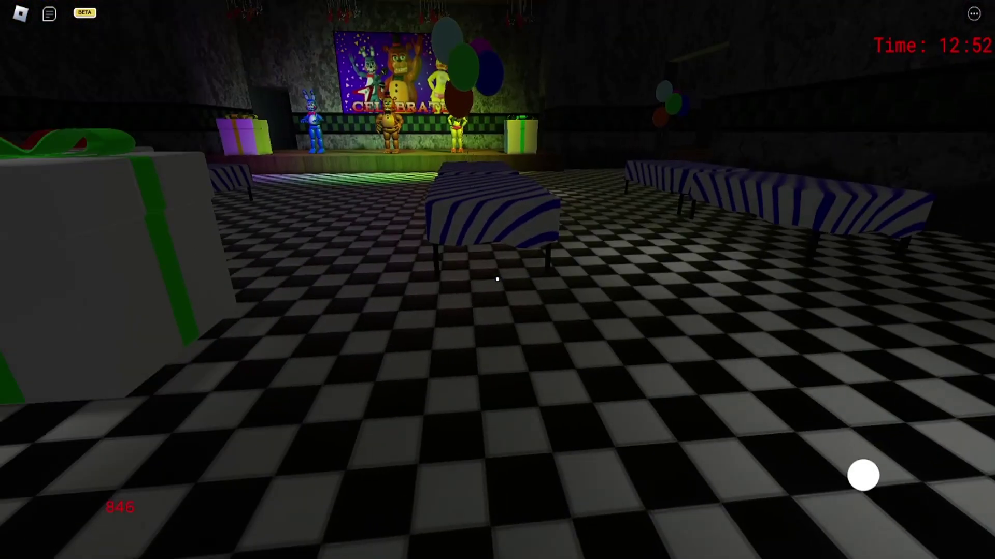
key(w)
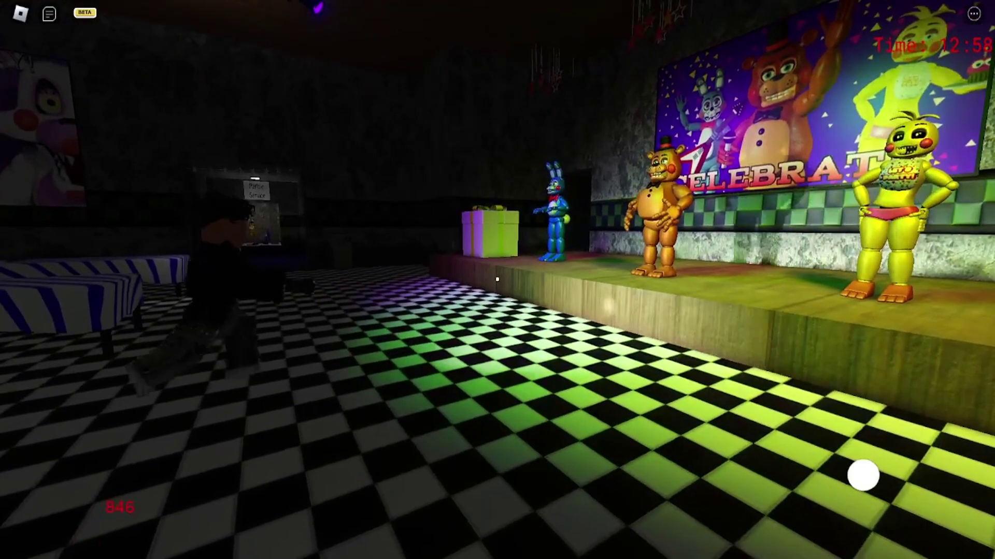
key(w)
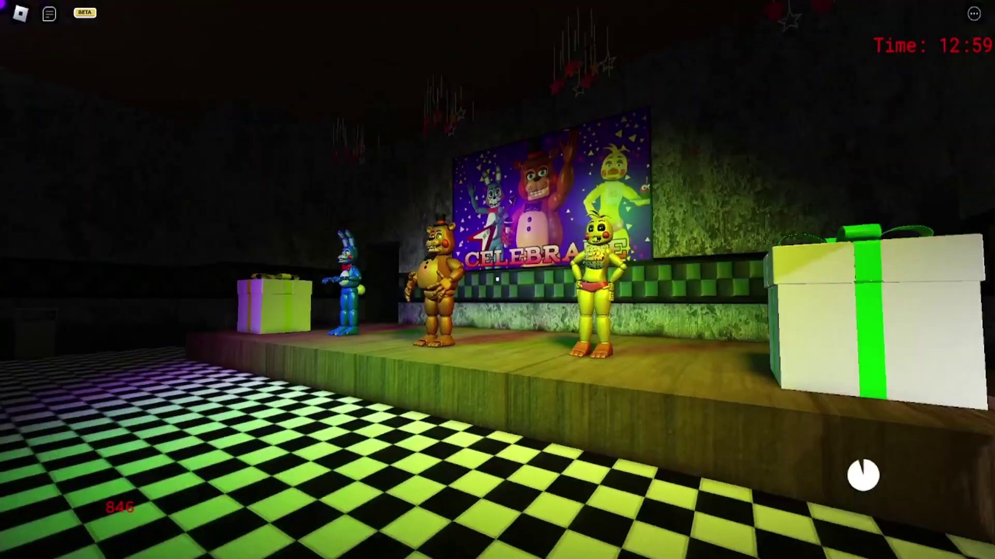
key(s)
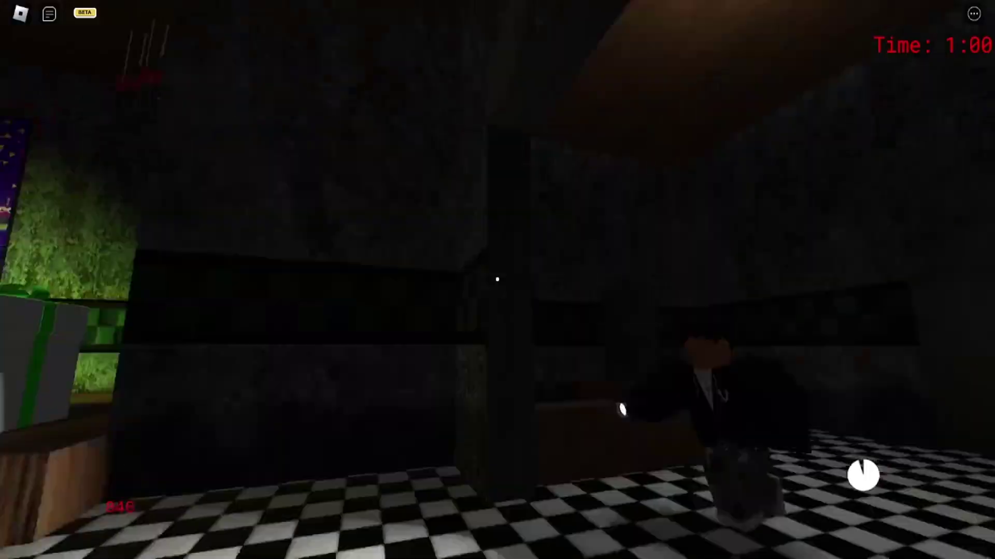
key(a)
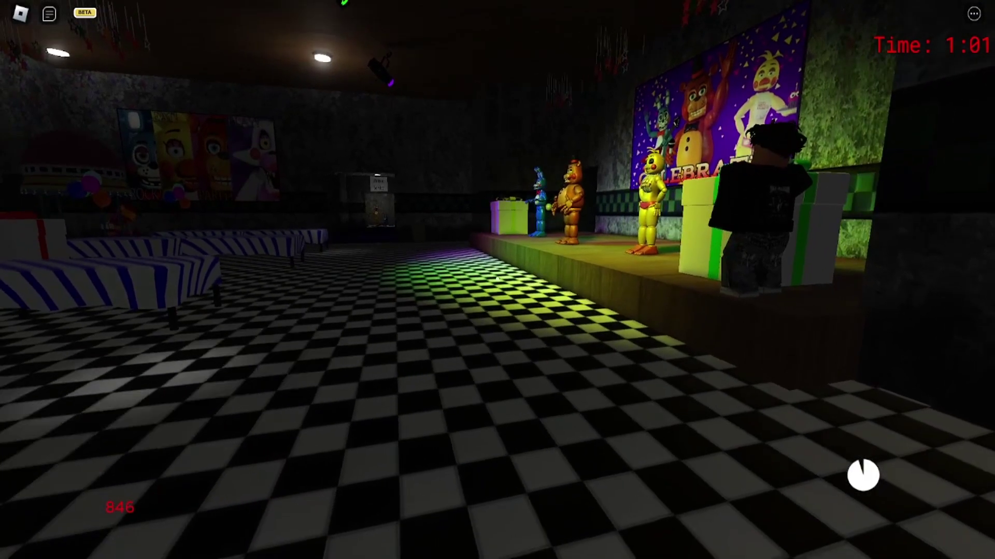
key(a)
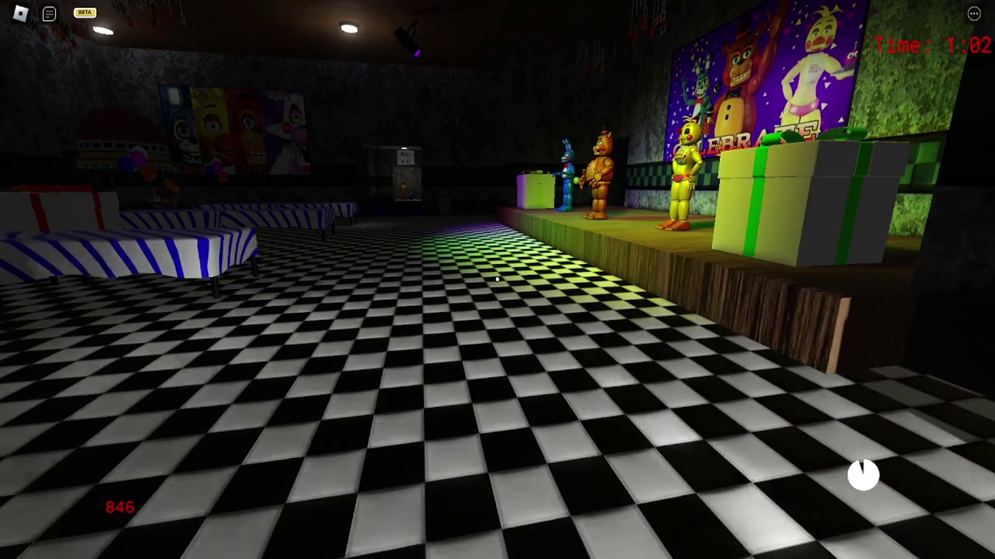
key(s)
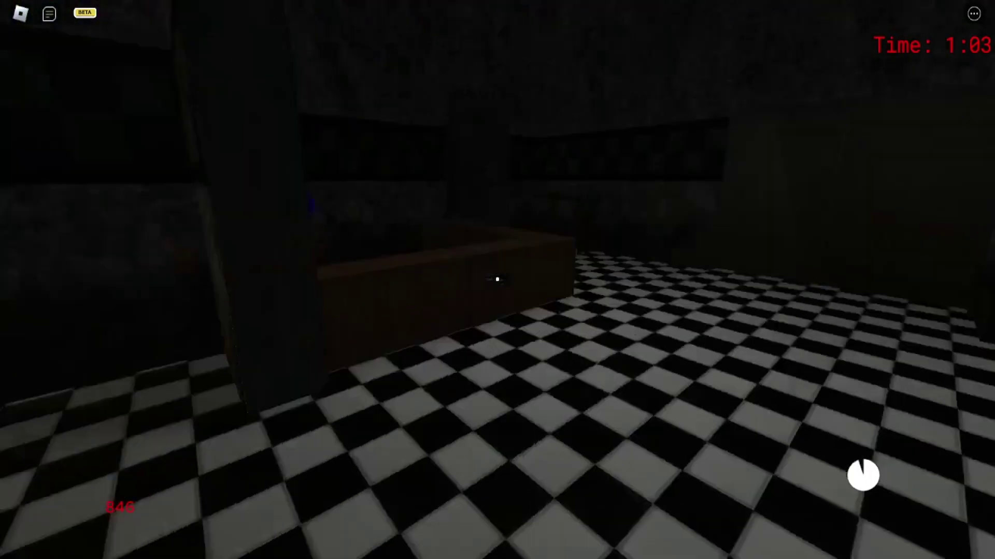
key(a)
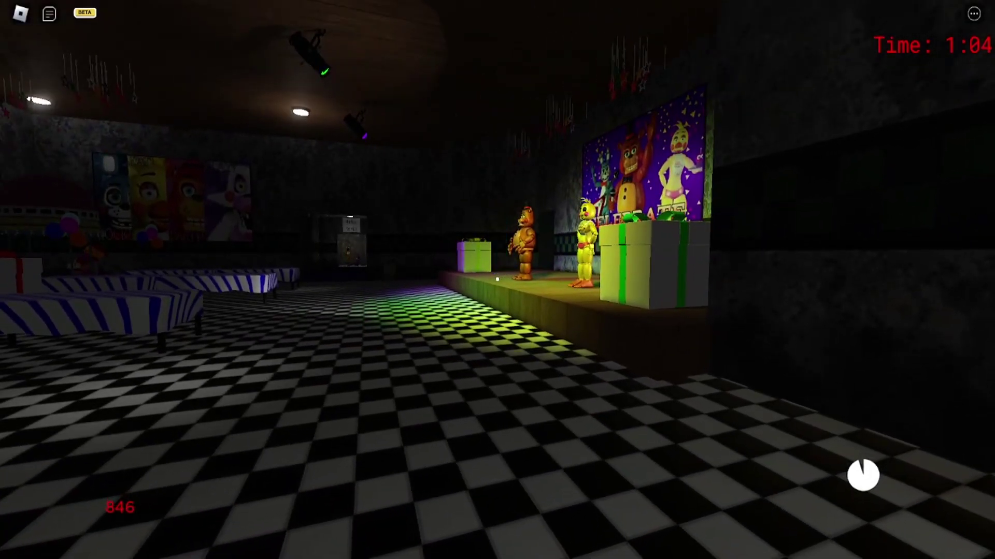
Step: Head past the counter and striped tables into the dark hallway
key(d)
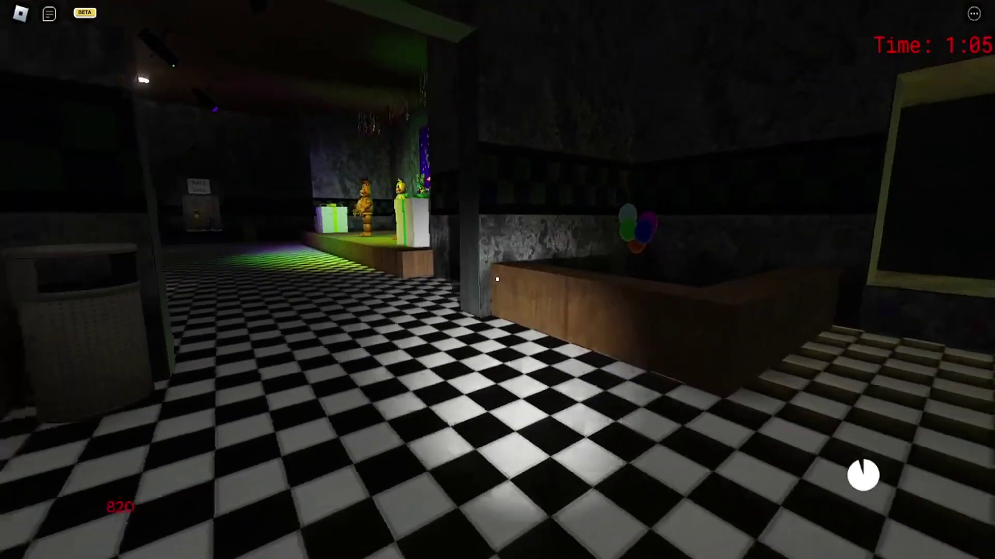
key(w)
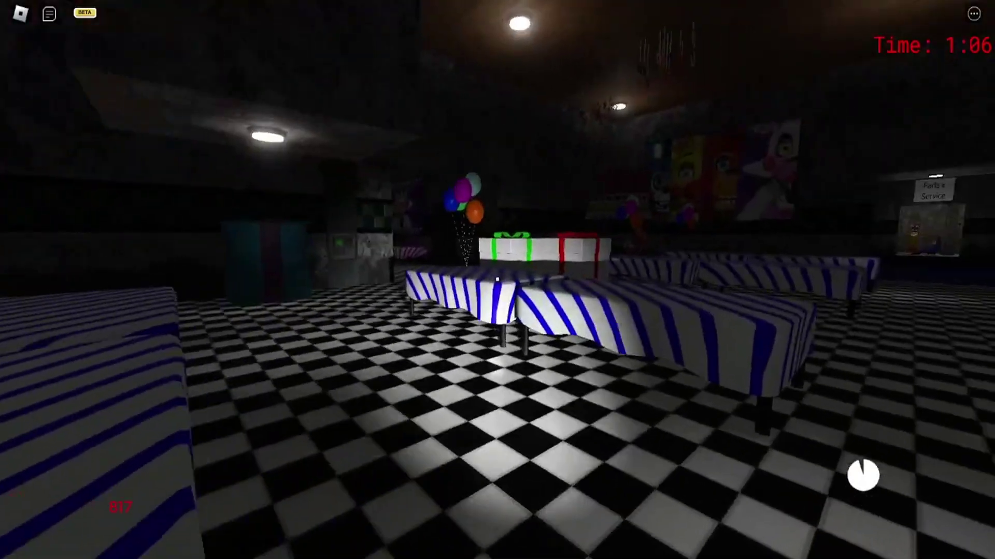
key(w)
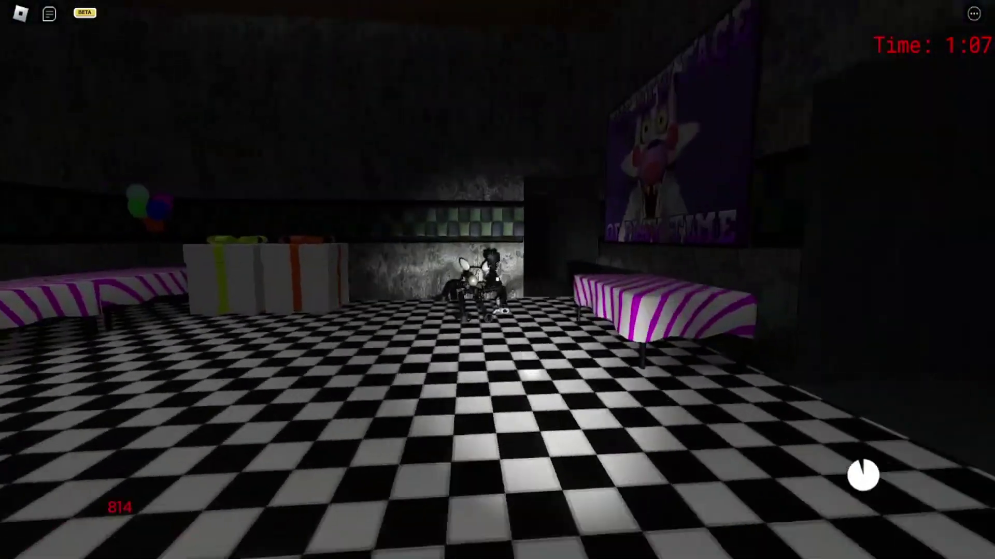
key(w)
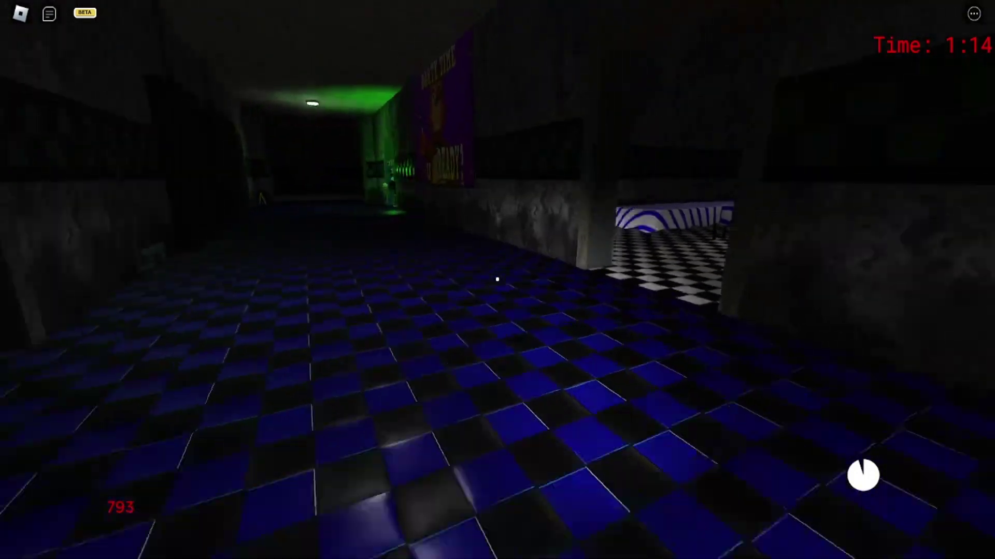
Step: Walk the blue-checkered hallway into the stage room, reach the keypad, and return to the hallway
key(w)
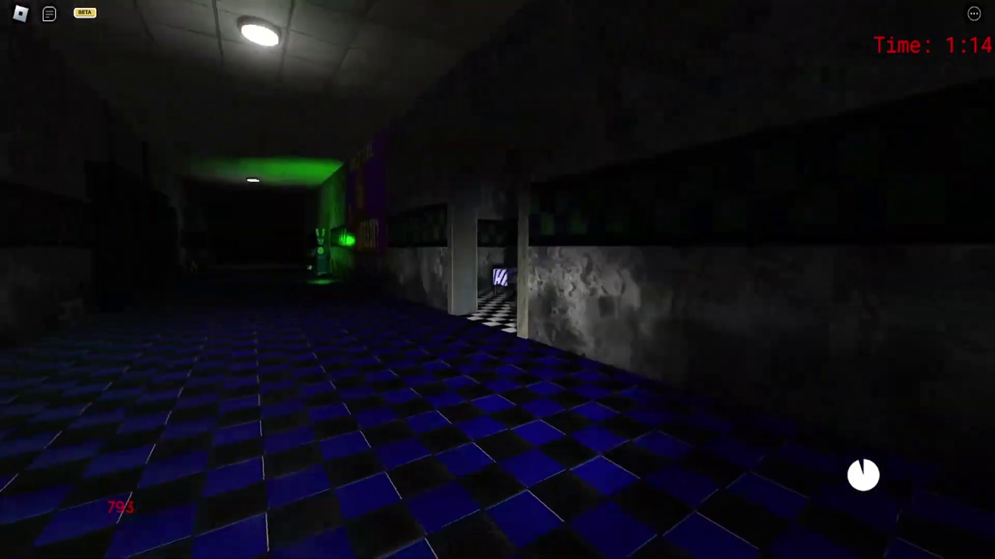
key(w)
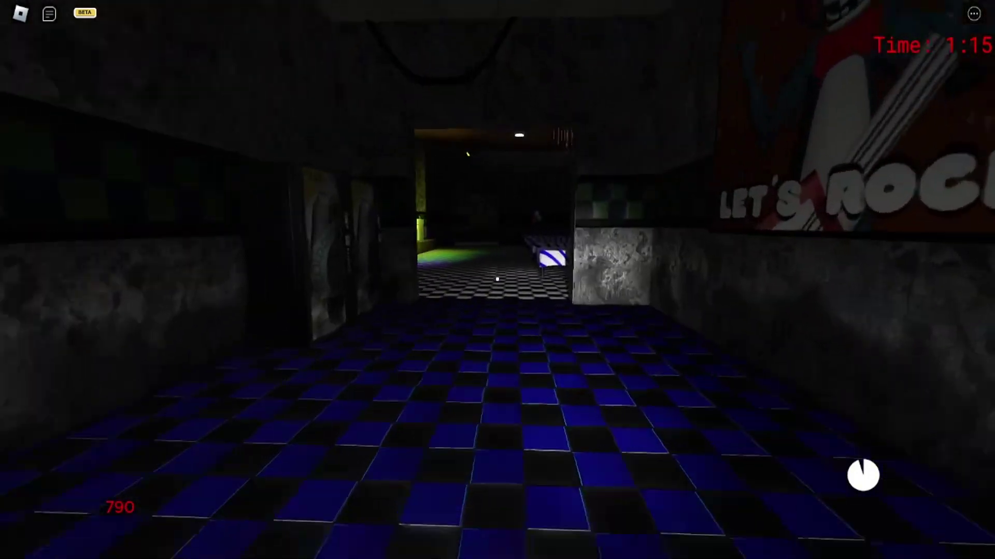
key(w)
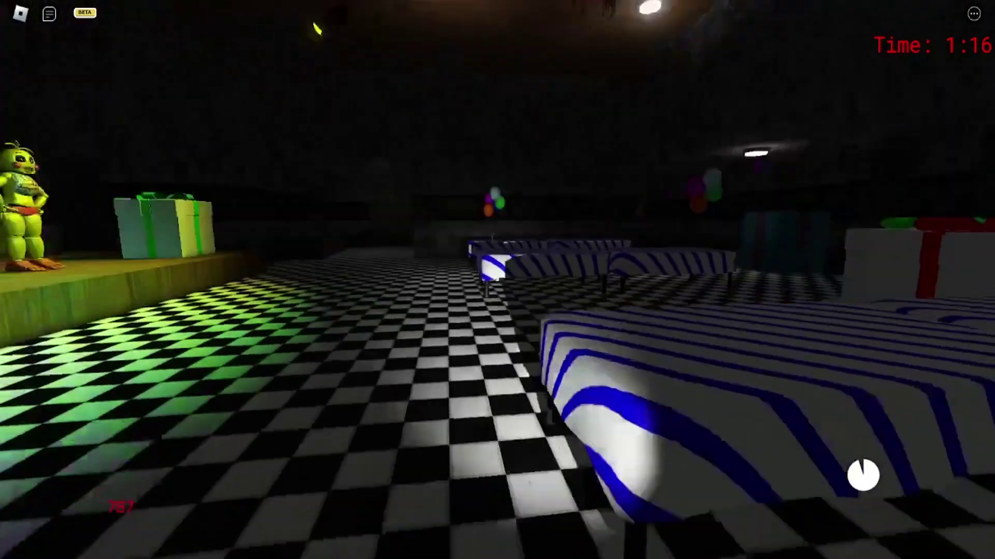
key(w)
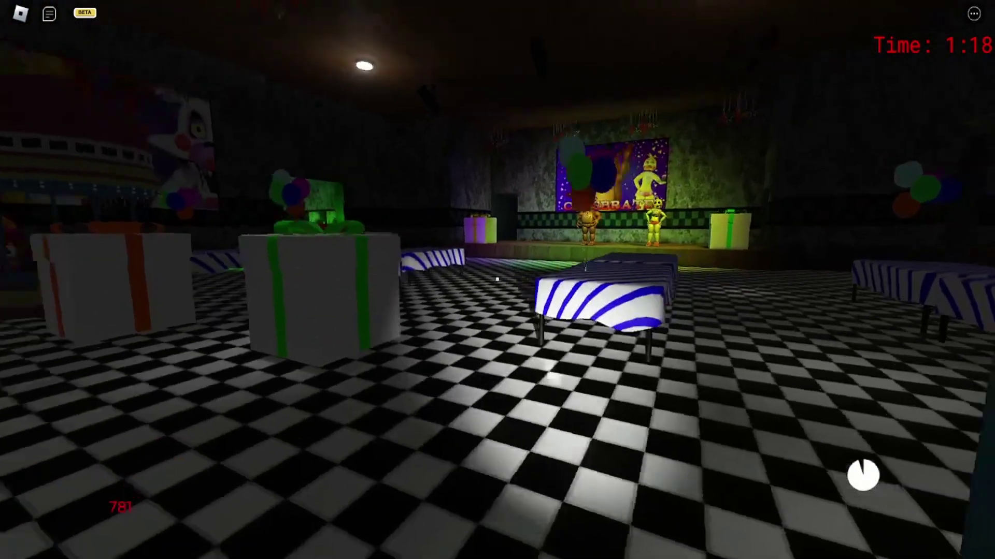
key(w)
key(w)
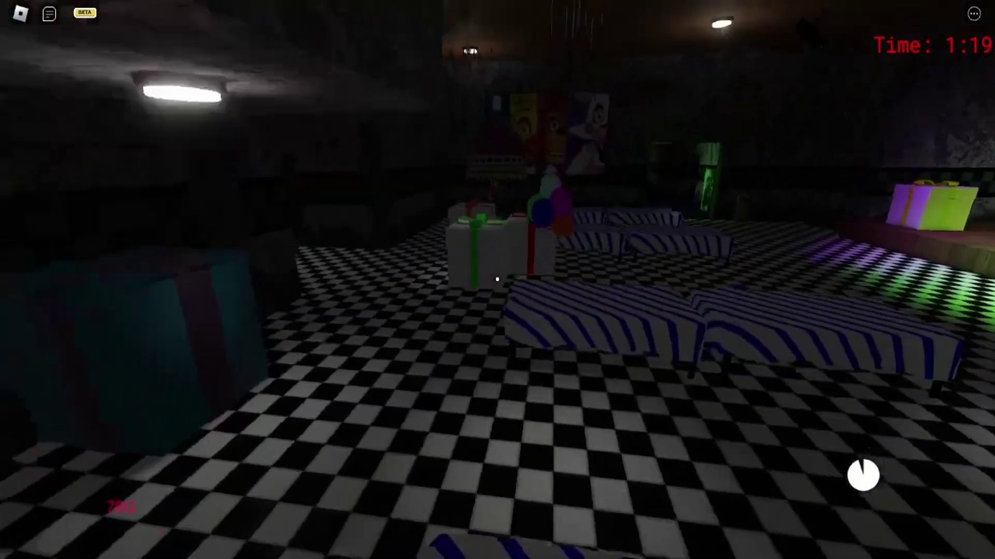
key(w)
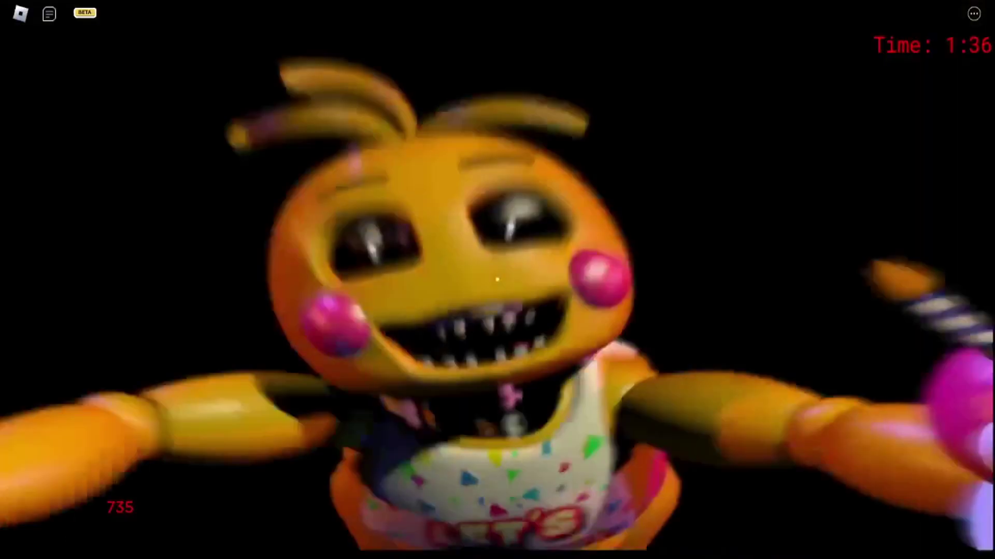